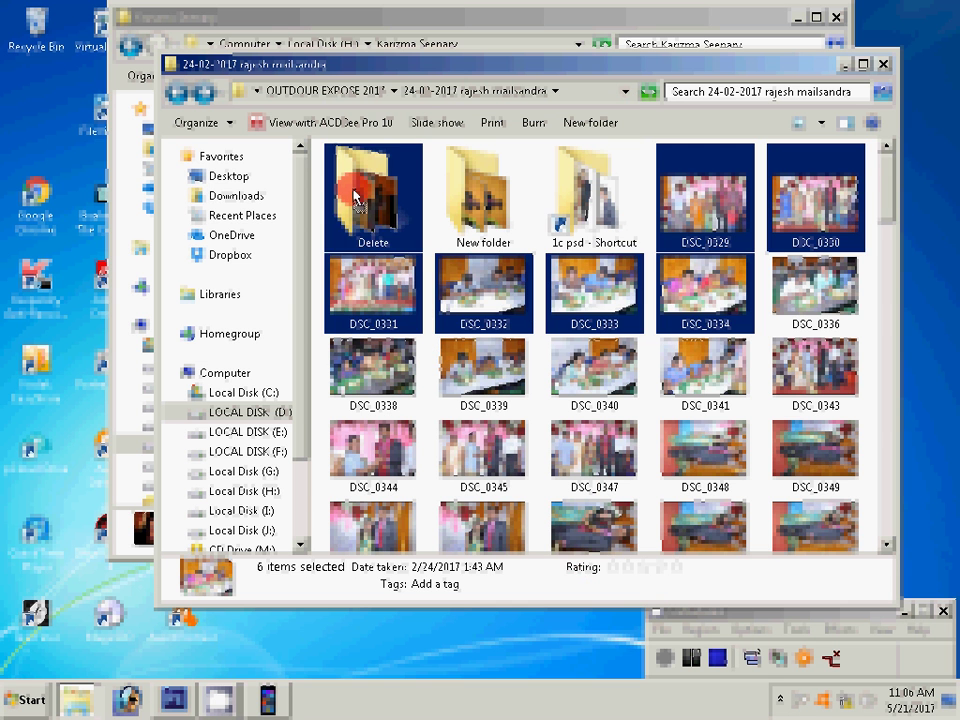
# - Move photos DSC_0329–DSC_0334 into the Delete folder, then select the DCIM folder
pyautogui.moveTo(355, 195); pyautogui.dragTo(355, 195)
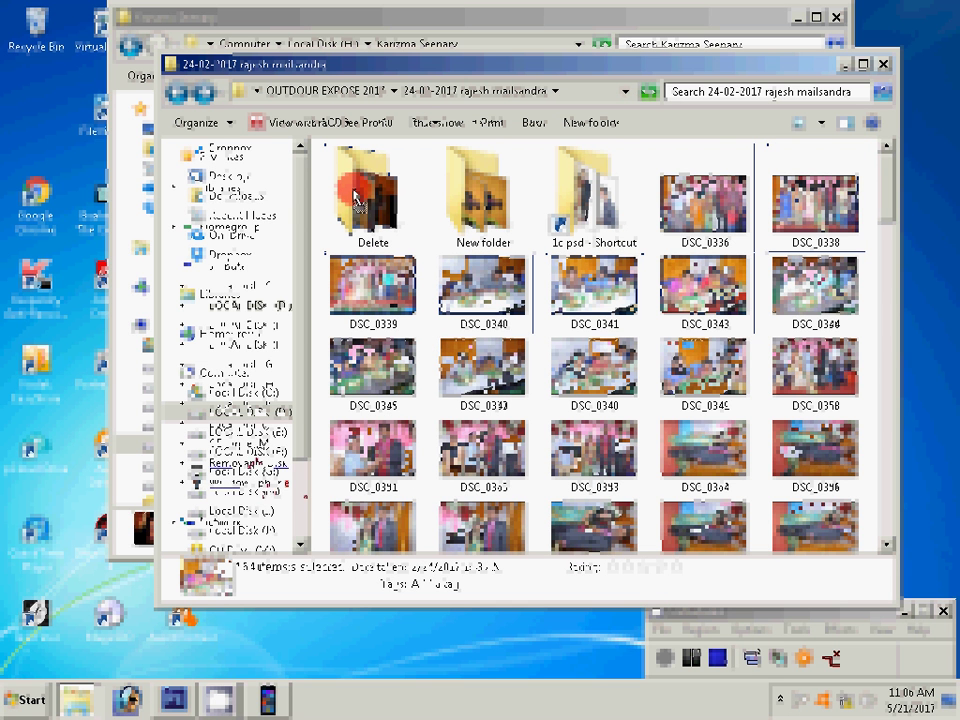
pyautogui.click(358, 180)
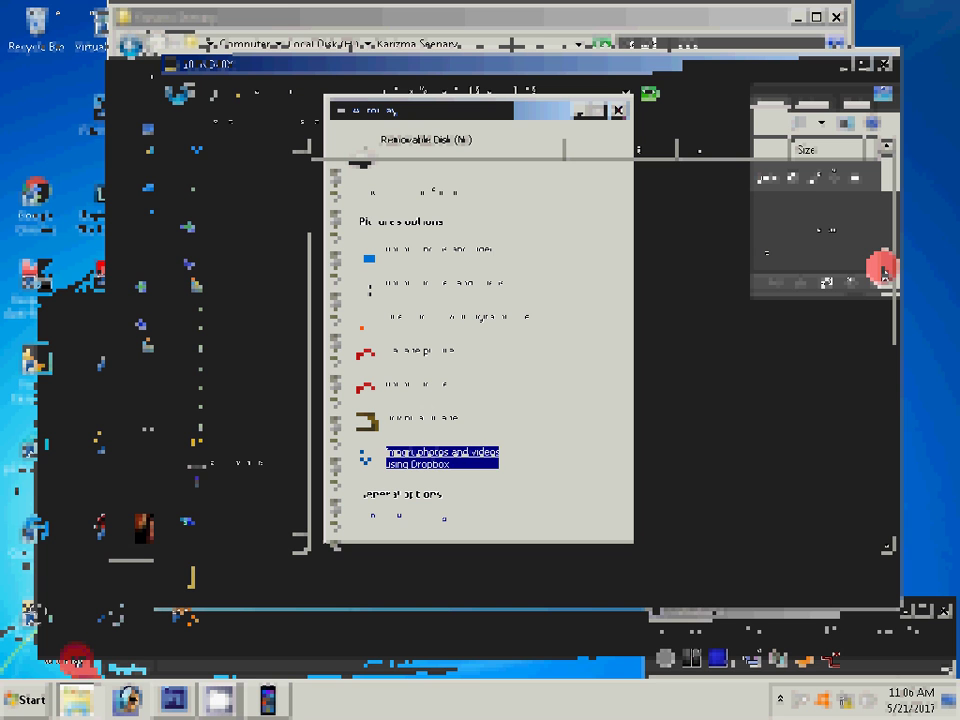
# - In Task Manager, end the explorer.exe process behind AutoPlay
pyautogui.rightClick(680, 695)
pyautogui.click(740, 634)
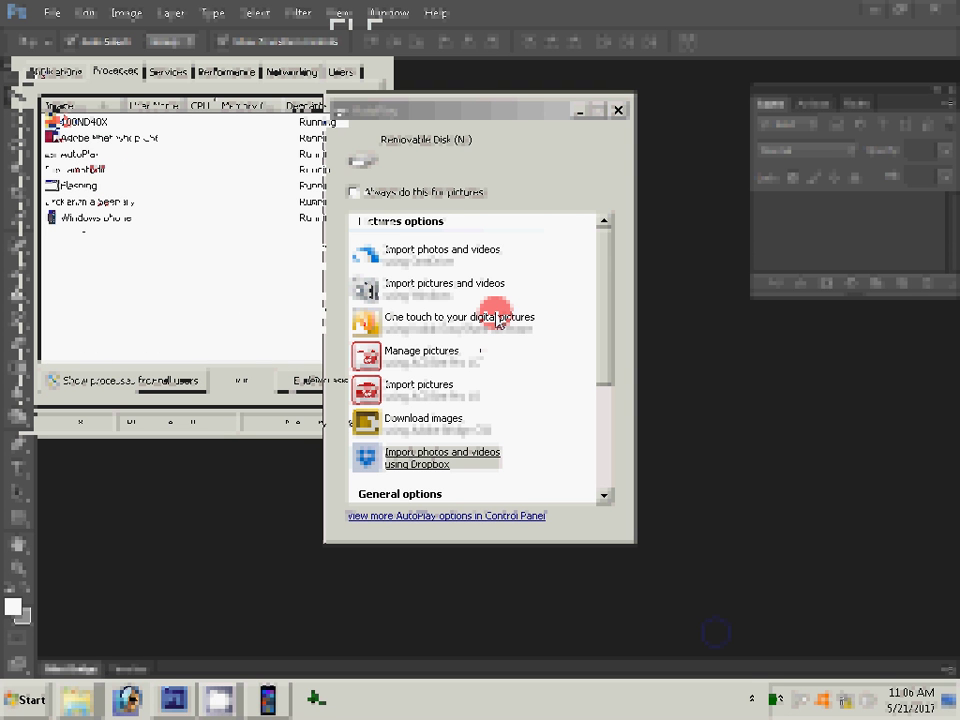
pyautogui.click(92, 155)
pyautogui.rightClick(151, 157)
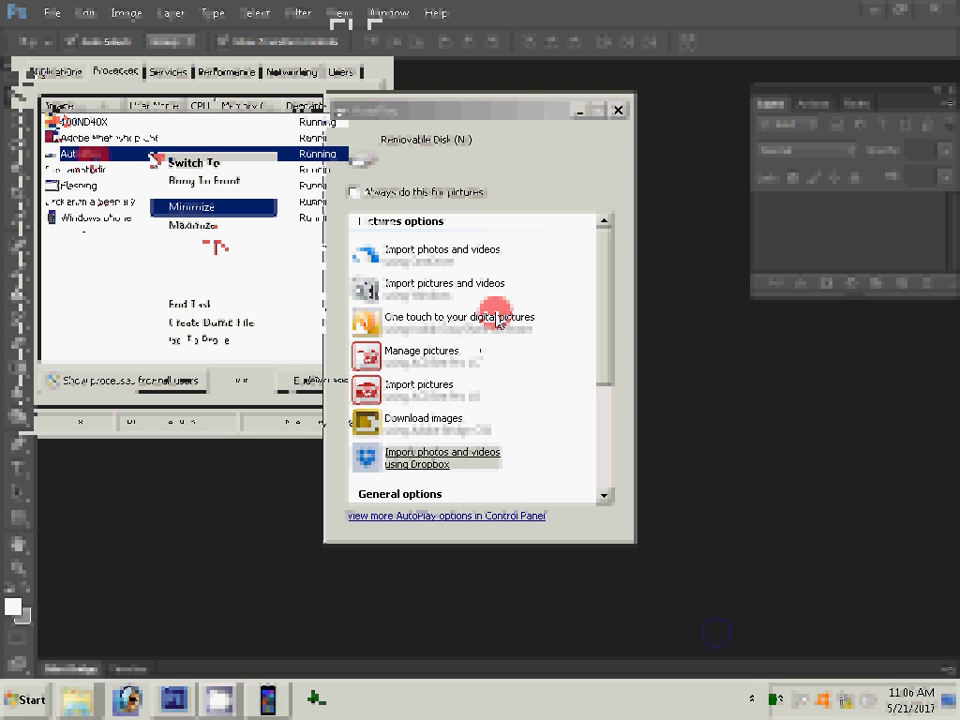
pyautogui.click(200, 339)
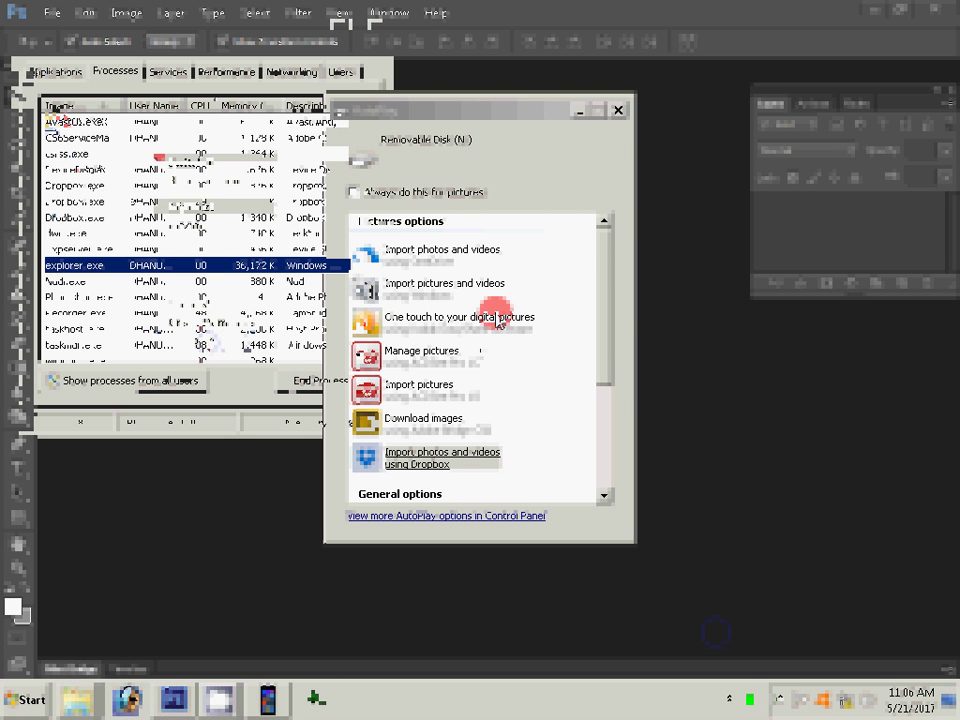
pyautogui.click(328, 390)
pyautogui.press('Return')
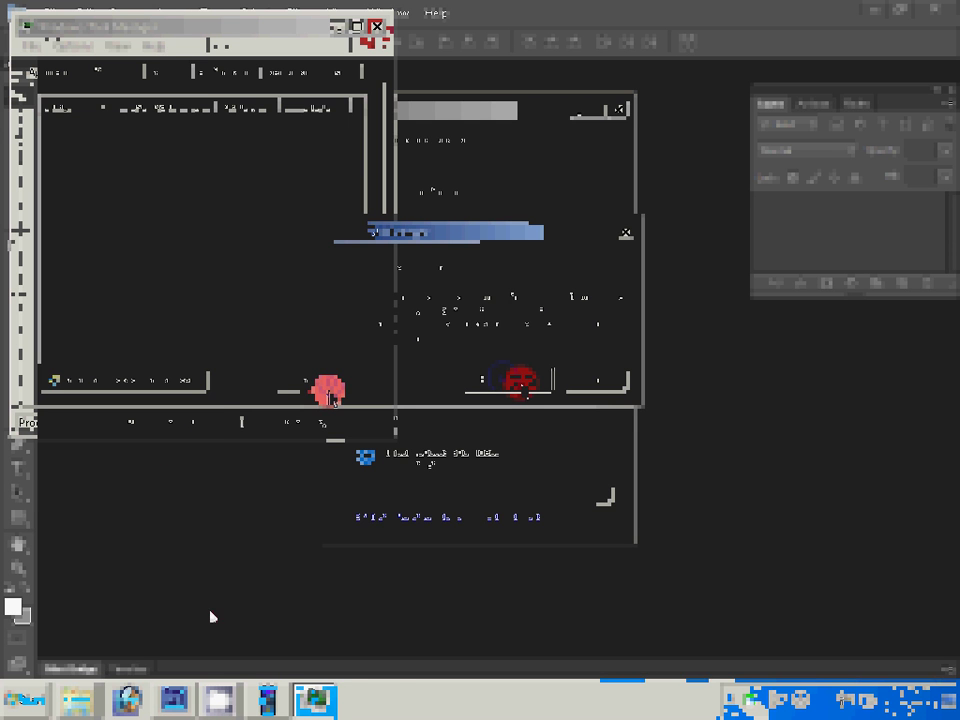
# - Open photo DSC_0051 from Removable Disk > DCIM > 100ND40X
pyautogui.doubleClick(221, 601)
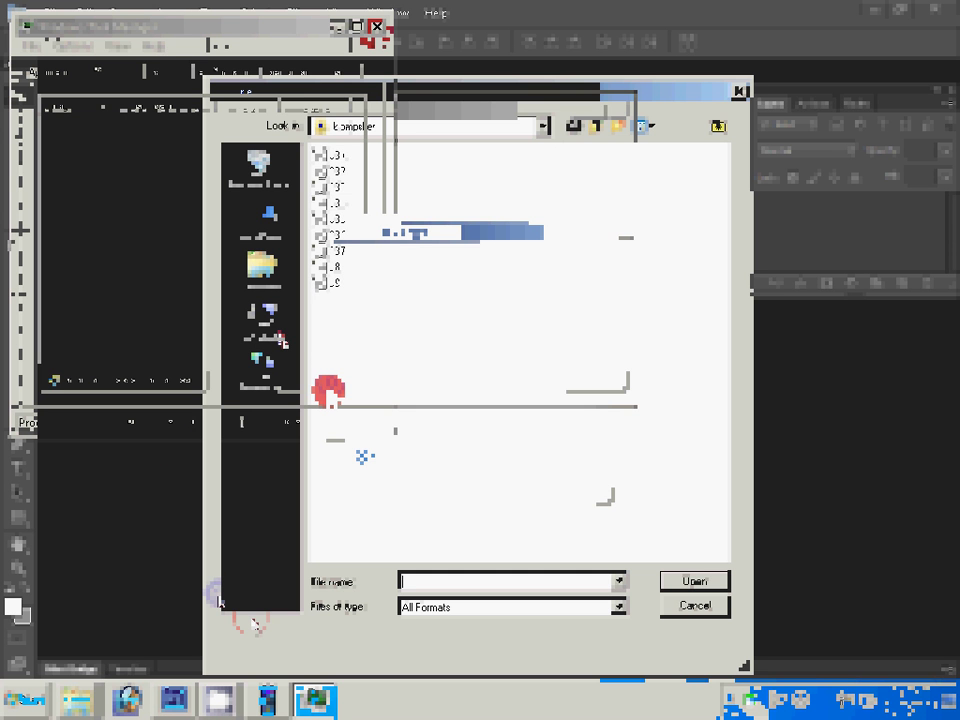
pyautogui.press('r')
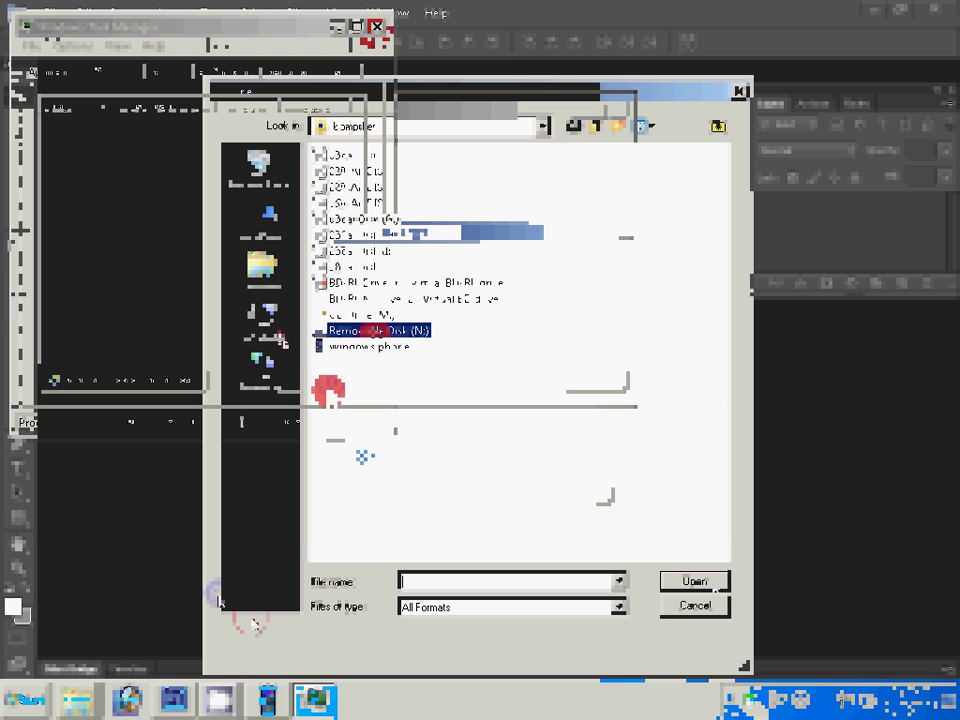
pyautogui.press('Return')
pyautogui.press('d')
pyautogui.press('Return')
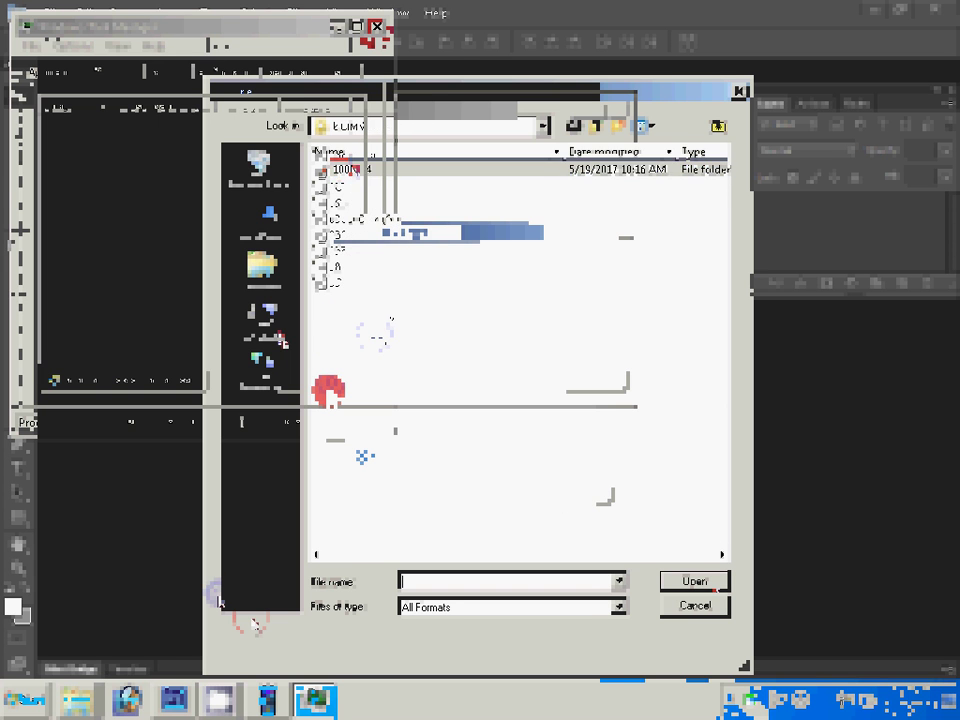
pyautogui.press('1')
pyautogui.press('Return')
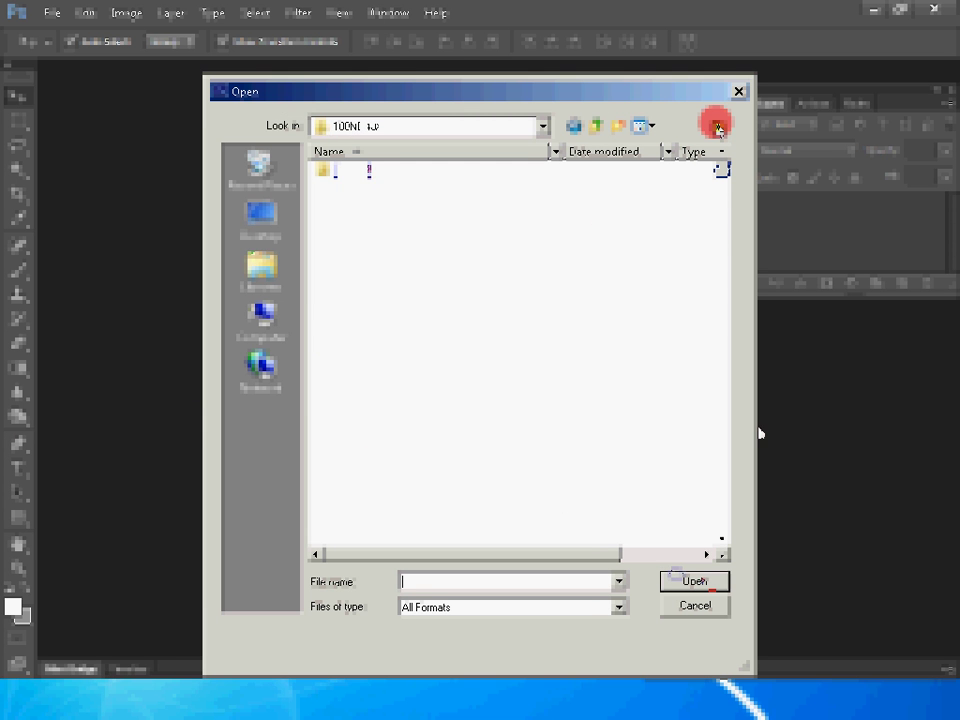
pyautogui.click(690, 521)
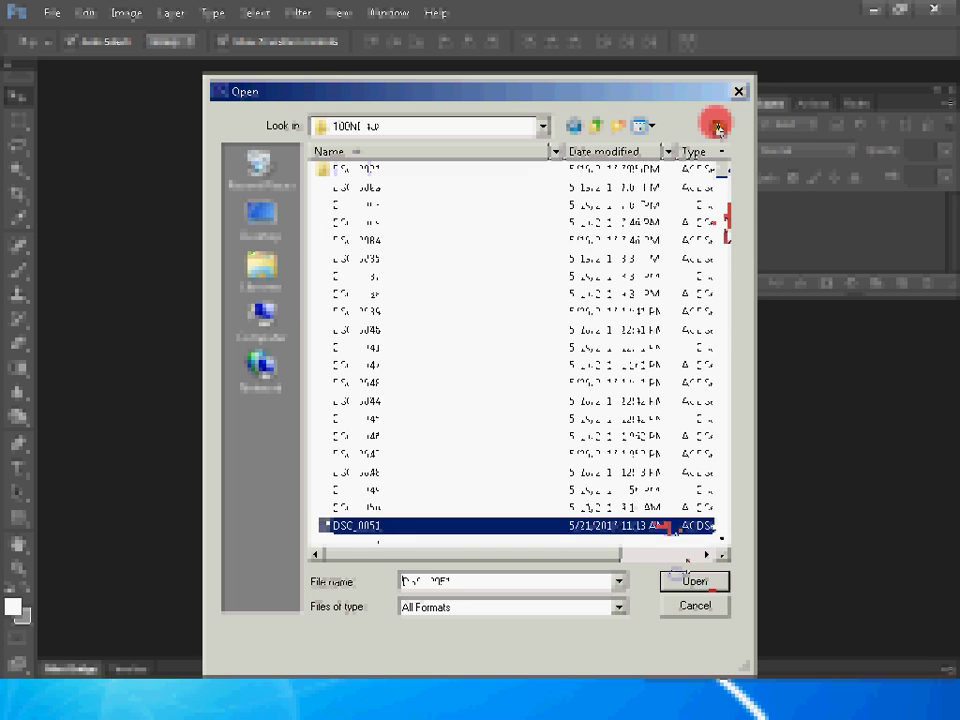
pyautogui.doubleClick(692, 519)
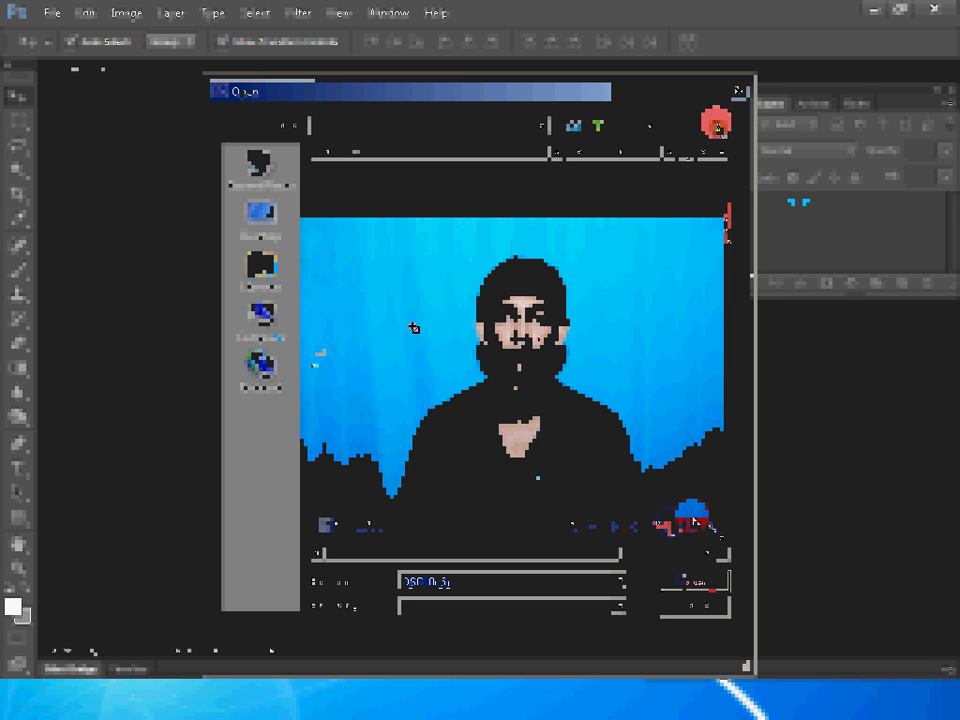
# - Crop to a 3.4 × 4 cm portrait, feather the background selection, and add a Solid Color fill
pyautogui.moveTo(438, 241); pyautogui.dragTo(658, 480)
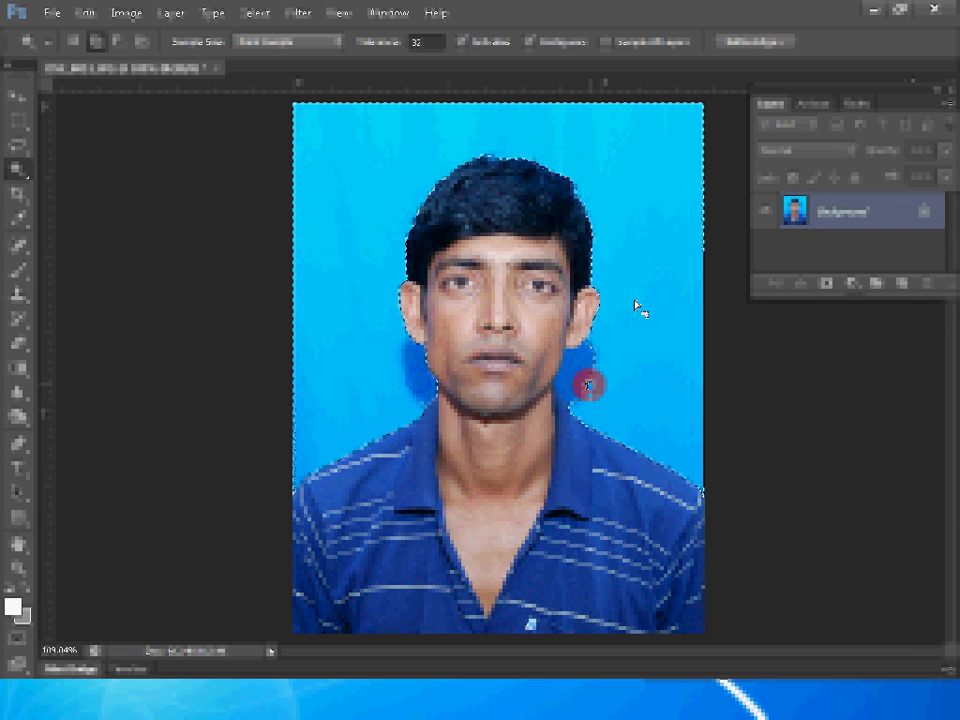
pyautogui.rightClick(634, 305)
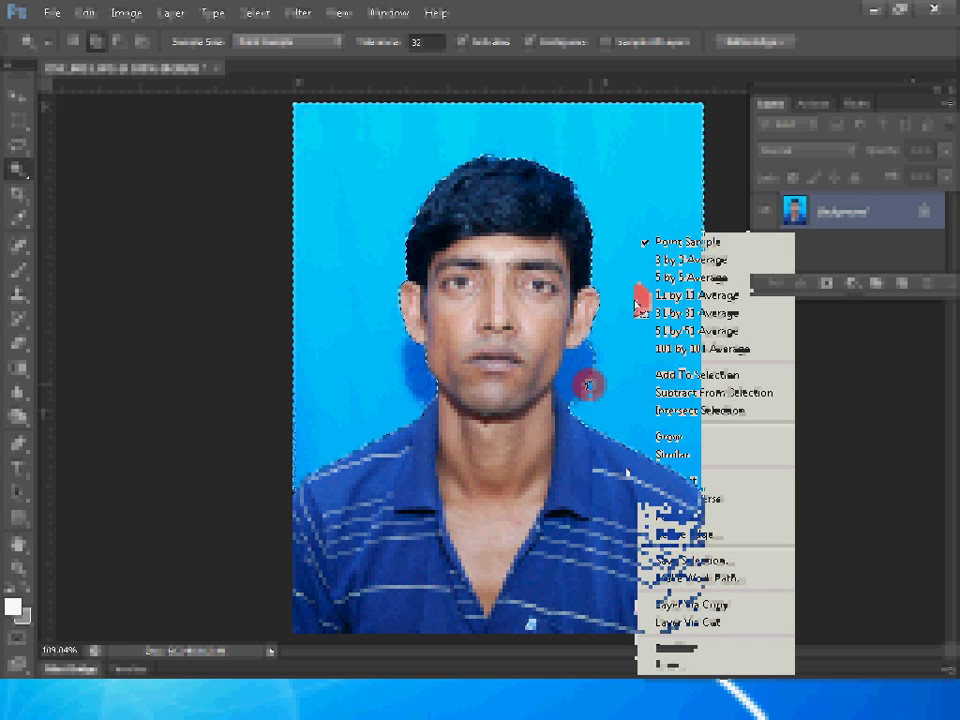
pyautogui.click(686, 522)
pyautogui.press('Return')
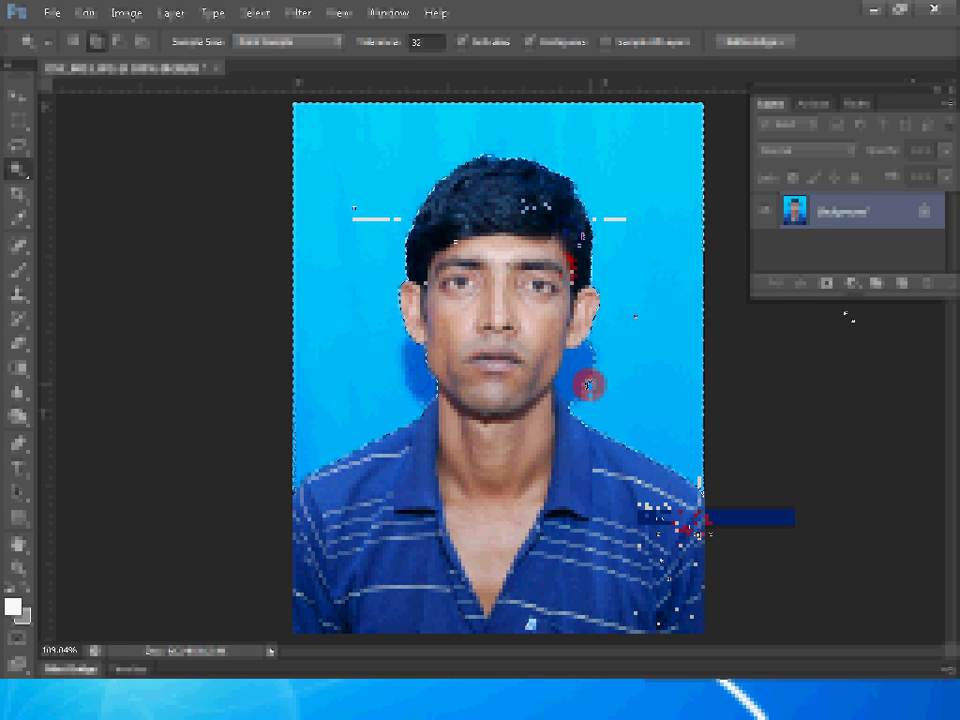
pyautogui.click(851, 283)
pyautogui.click(848, 302)
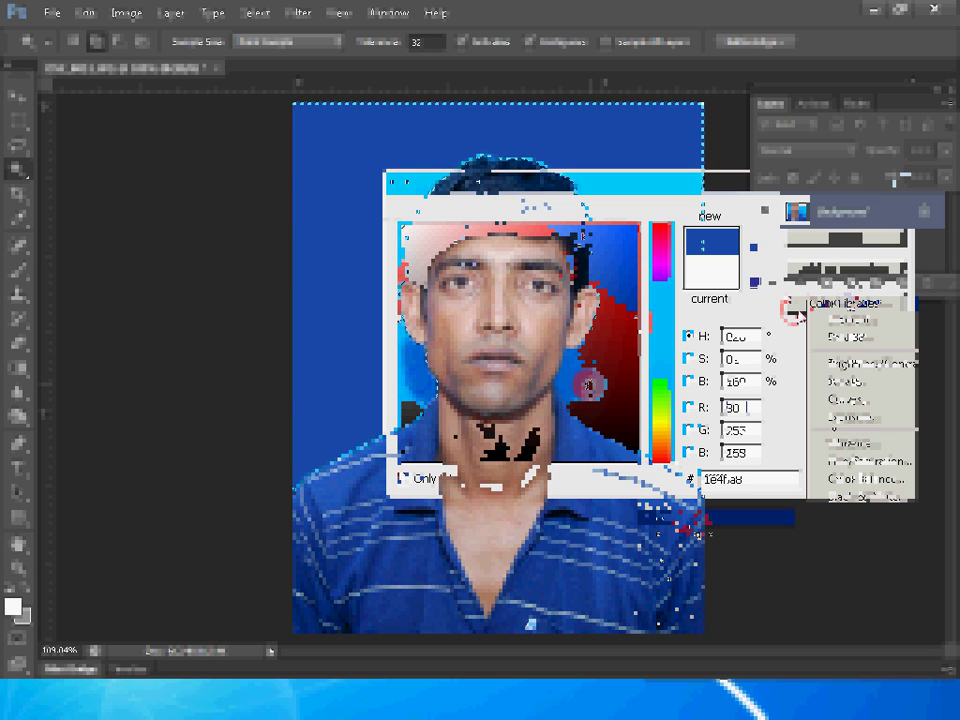
# - Set the background fill colour to a light sky blue
pyautogui.click(618, 251)
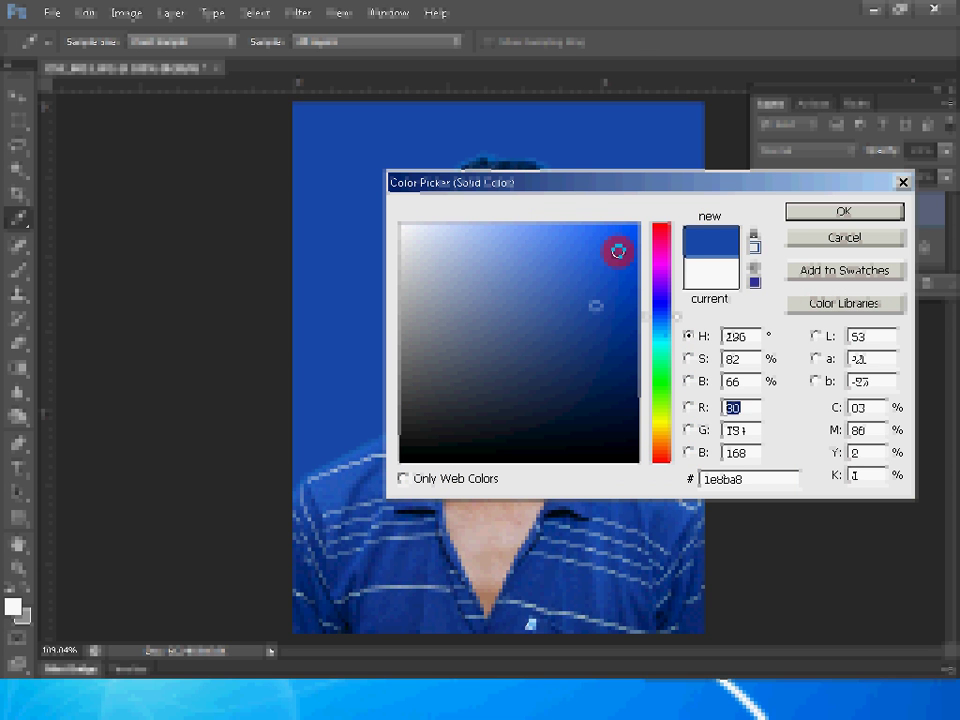
pyautogui.click(843, 211)
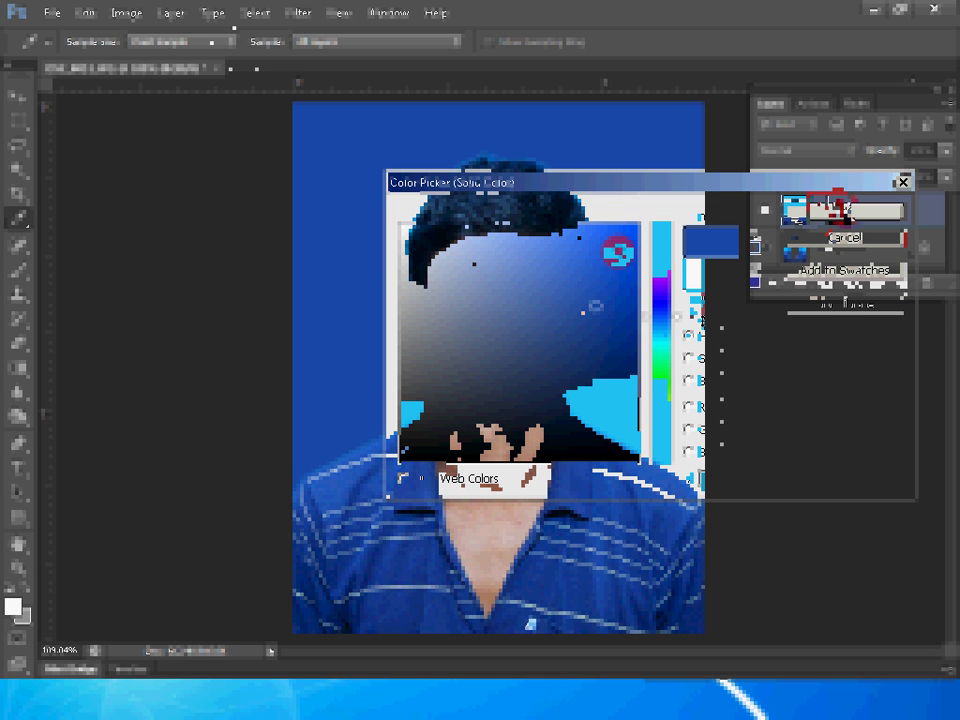
pyautogui.click(298, 12)
pyautogui.moveTo(400, 405)
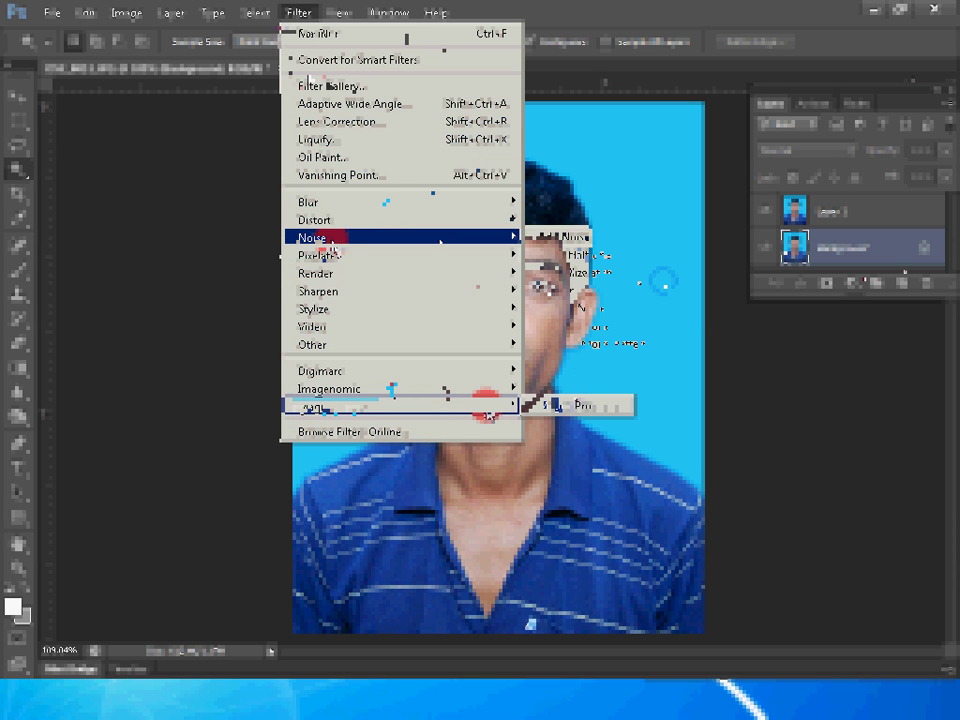
pyautogui.moveTo(320, 237)
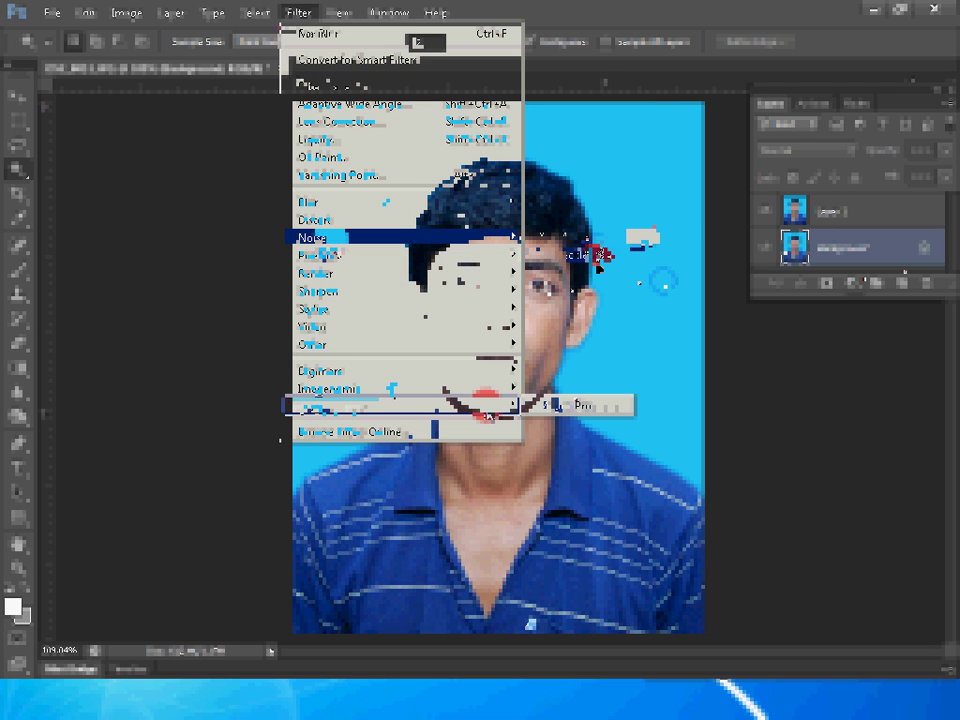
# - Apply a fine Add Noise grain to the Background layer
pyautogui.click(595, 265)
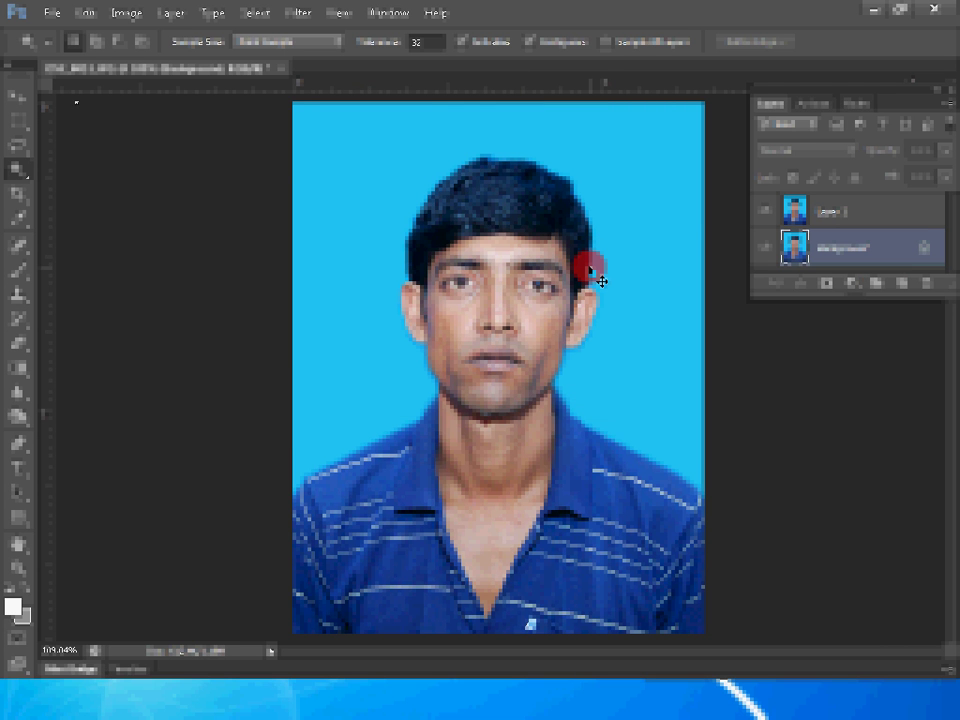
pyautogui.click(250, 15)
pyautogui.moveTo(298, 12)
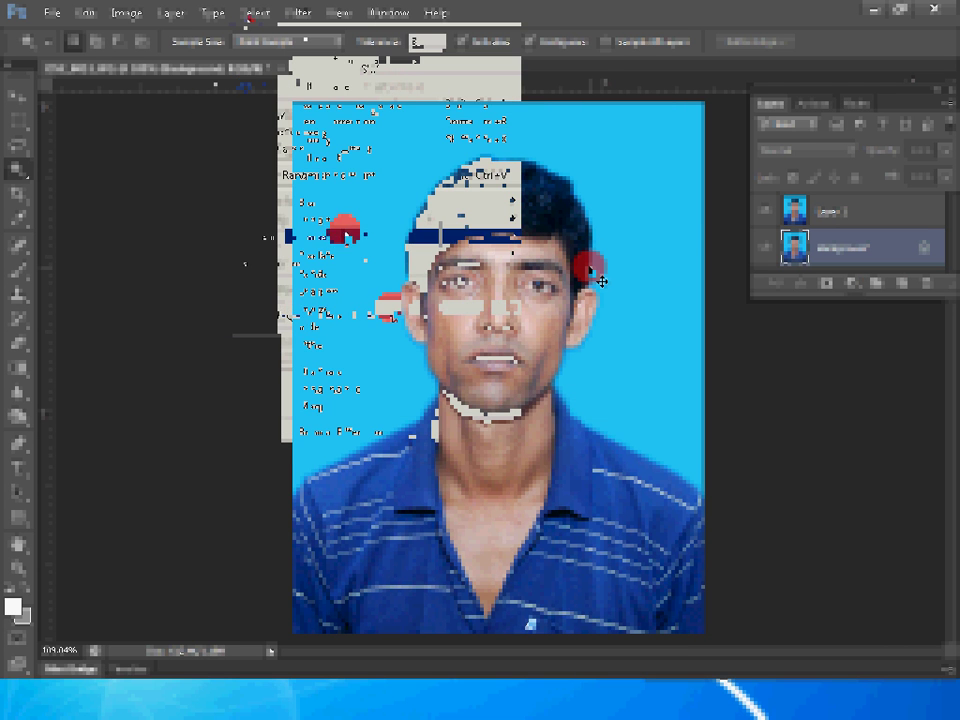
pyautogui.moveTo(318, 236)
pyautogui.click(565, 237)
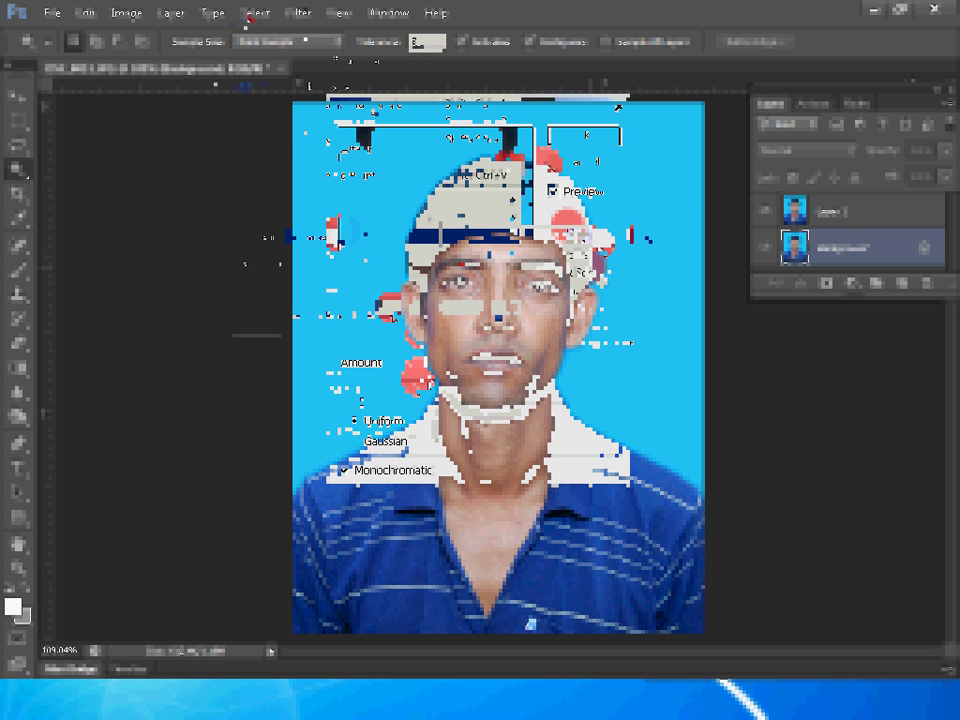
pyautogui.click(587, 133)
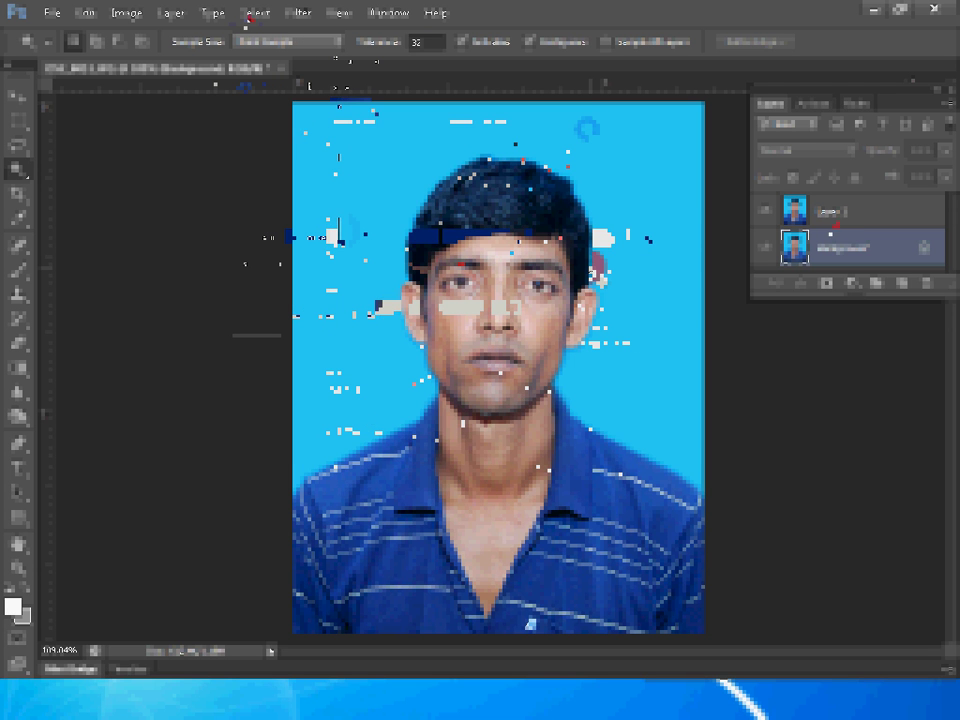
# - Select Layer 1 and zoom in on the man's face
pyautogui.click(833, 212)
pyautogui.press('z')
pyautogui.click(436, 341)
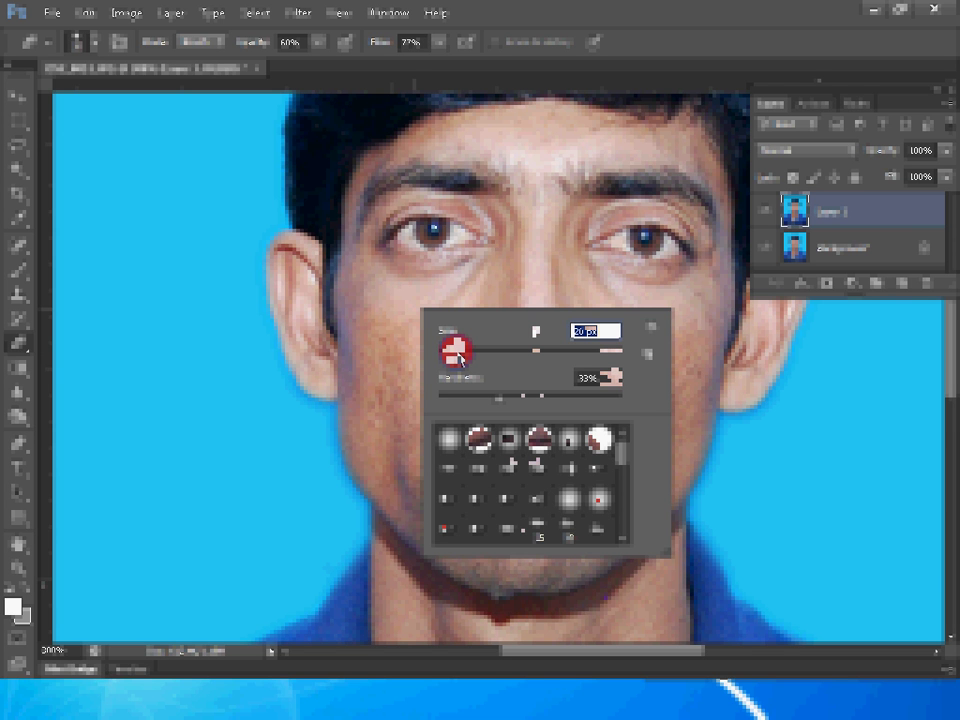
# - With a 20 px brush, erase Layer 1 over the face and cheek
pyautogui.press('Return')
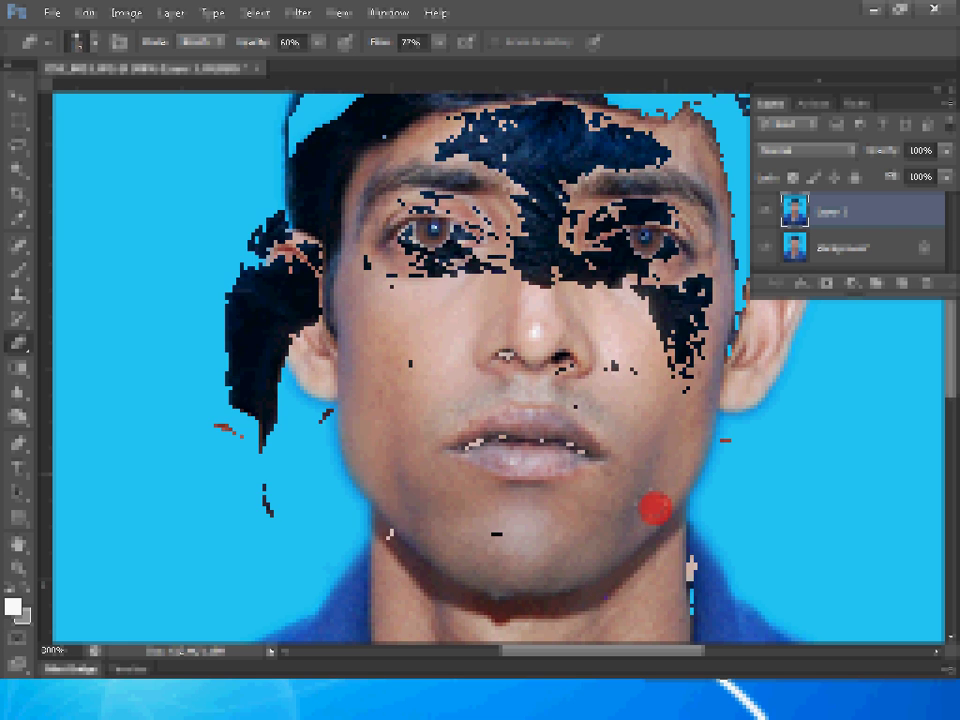
pyautogui.click(288, 388)
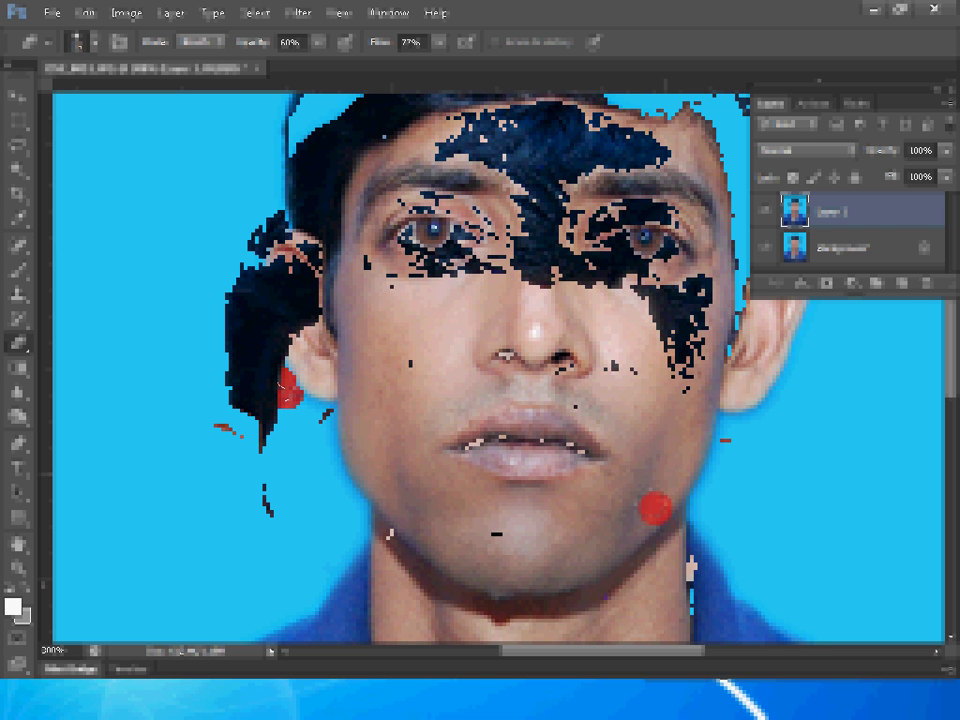
pyautogui.click(617, 360)
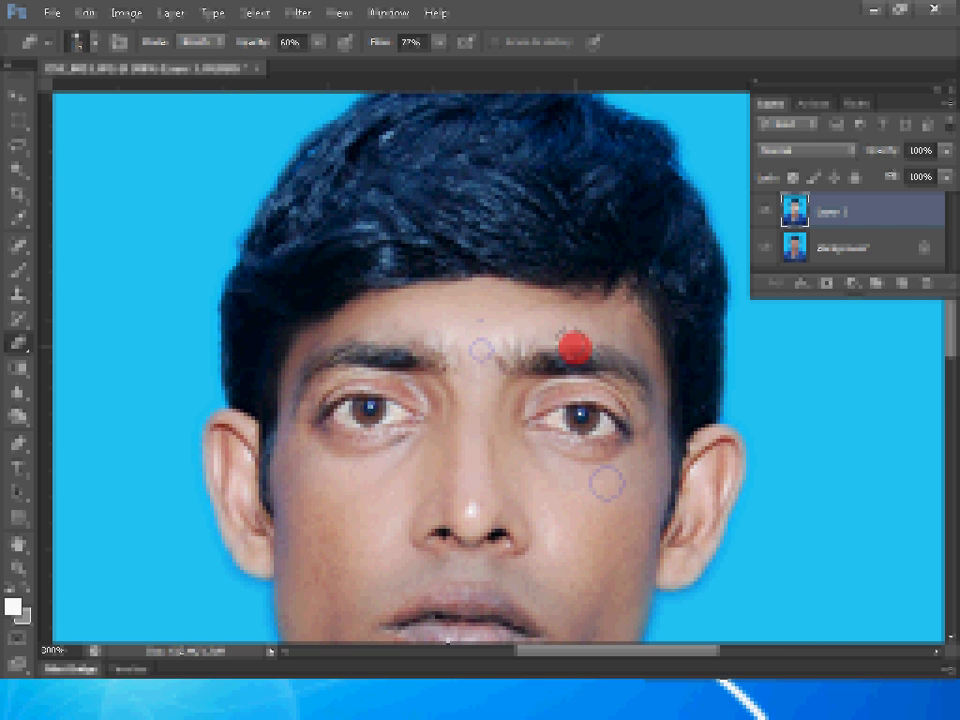
pyautogui.moveTo(555, 500); pyautogui.dragTo(605, 484)
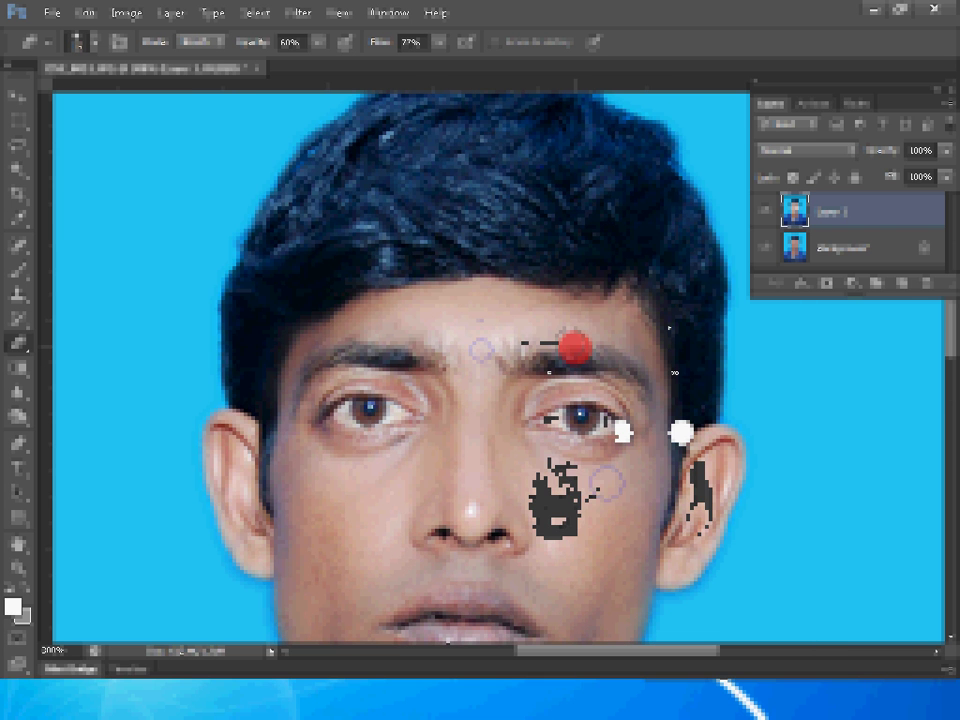
# - Set the Color Balance Yellow–Blue midtone value to -11
pyautogui.rightClick(522, 238)
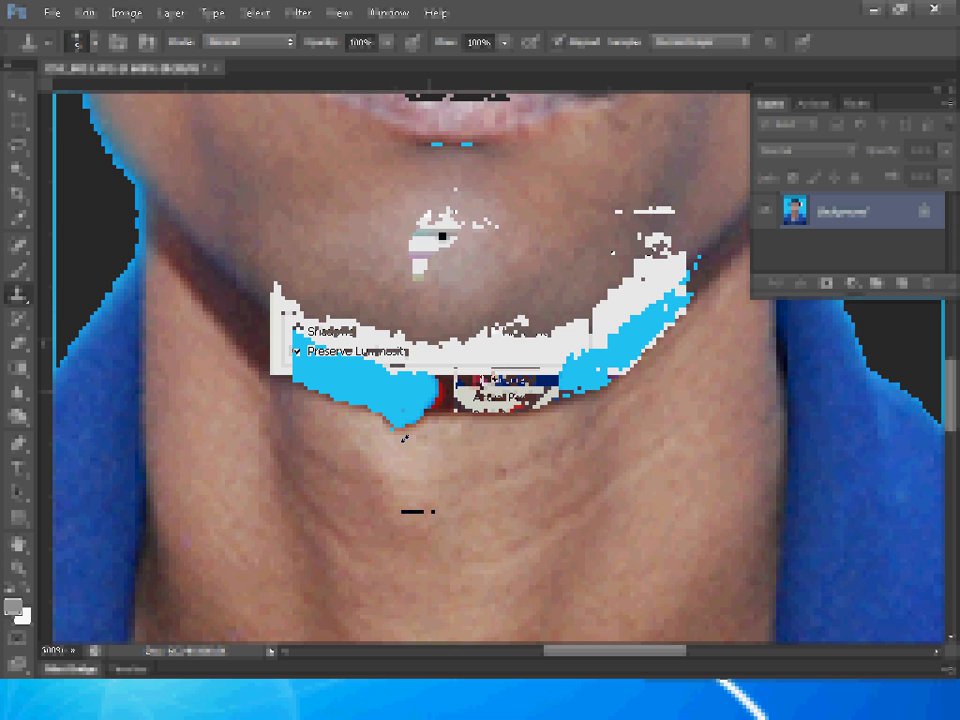
pyautogui.press('Tab')
pyautogui.press('Tab')
pyautogui.write('-11')
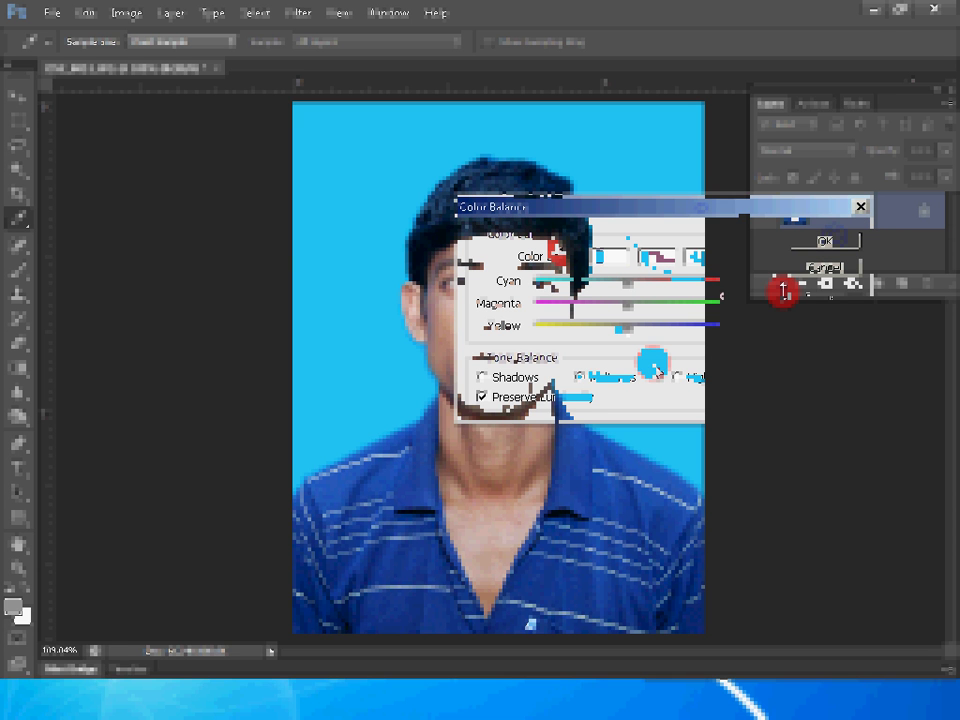
# - Apply a Selective Color adjustment with Colors set to Blacks
pyautogui.click(86, 14)
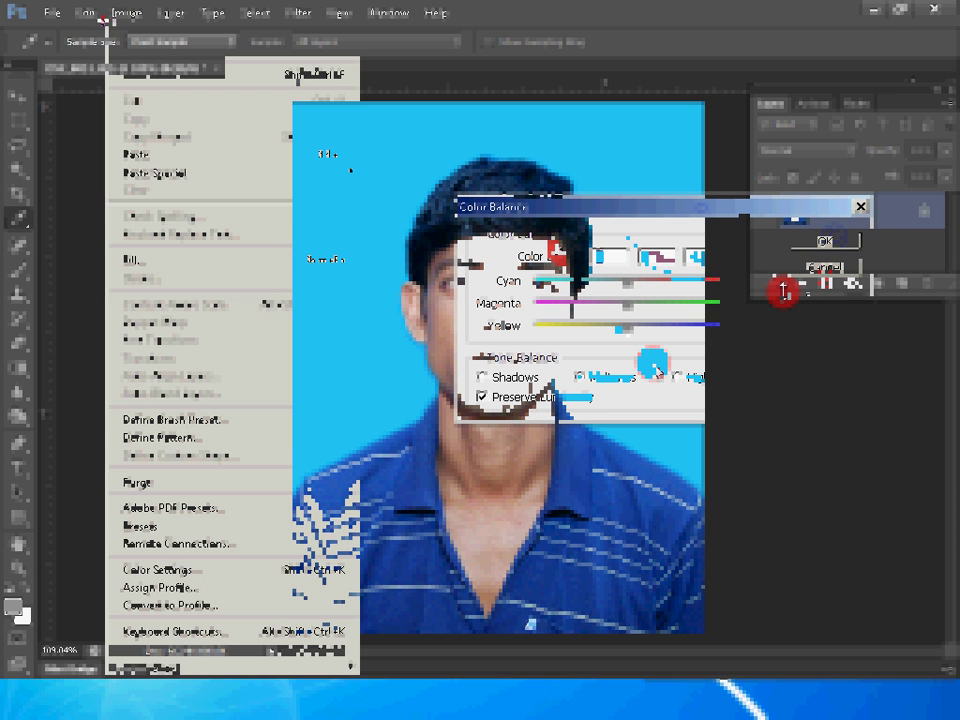
pyautogui.click(86, 14)
pyautogui.click(120, 14)
pyautogui.moveTo(160, 60)
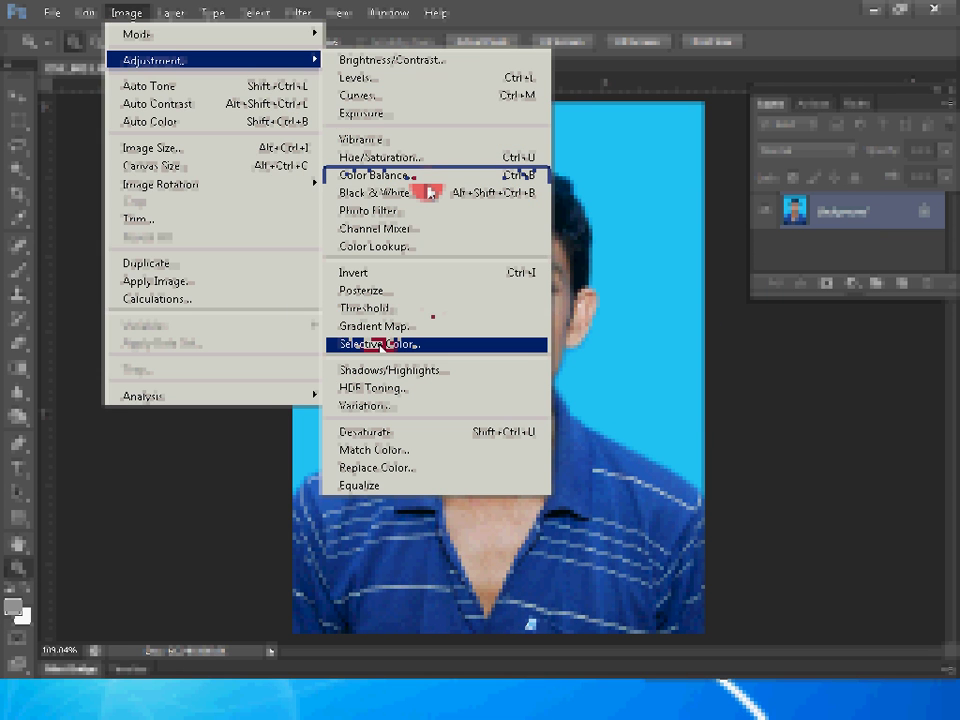
pyautogui.click(431, 343)
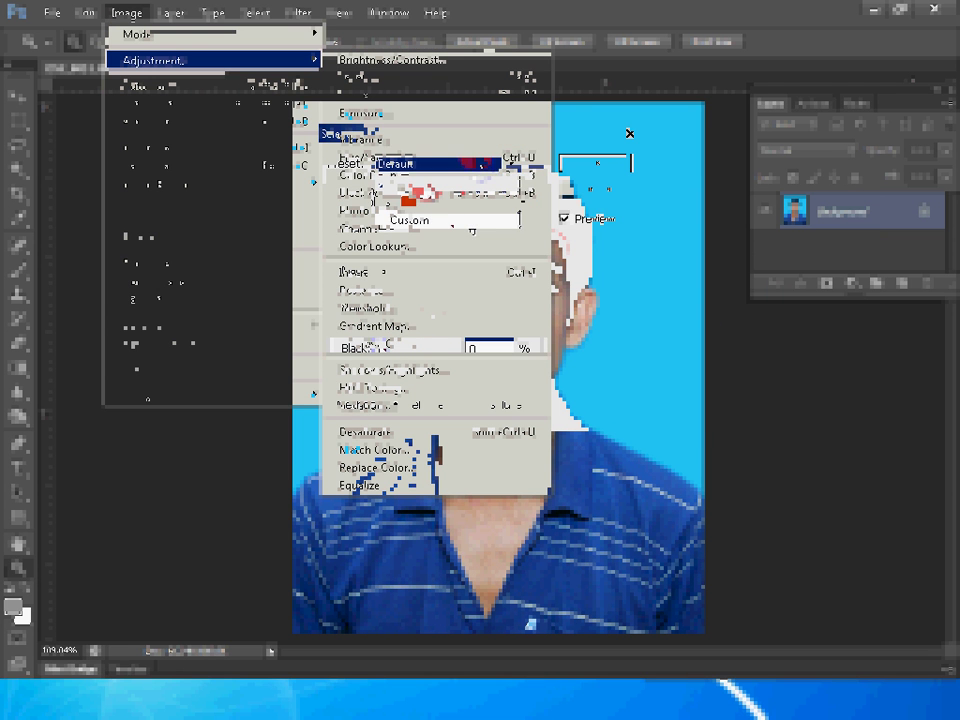
pyautogui.click(440, 223)
pyautogui.click(430, 367)
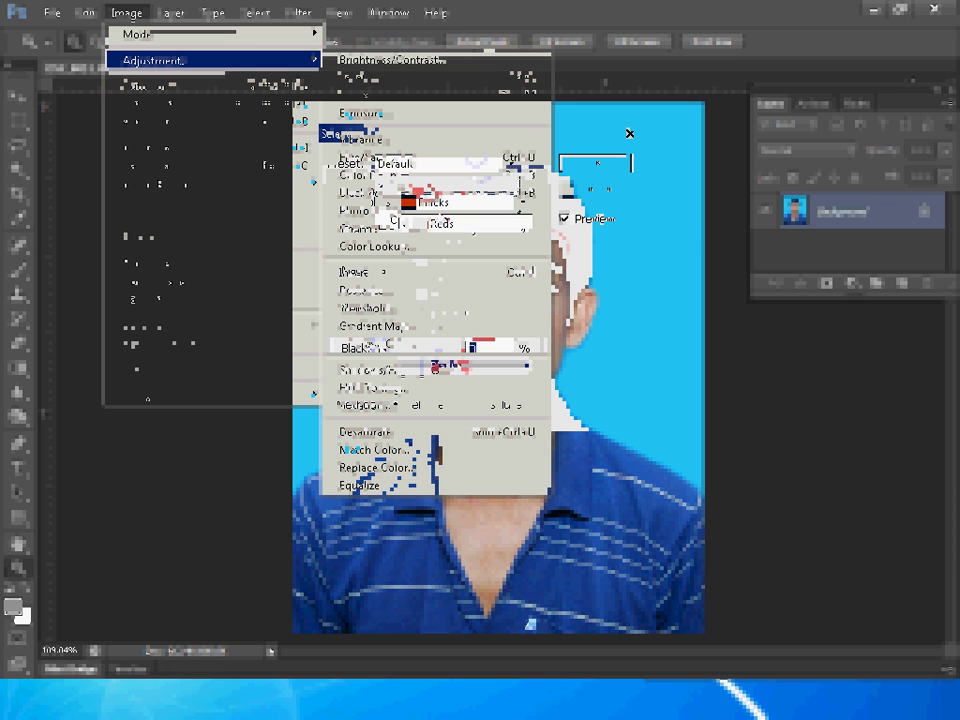
pyautogui.write('9')
pyautogui.press('Return')
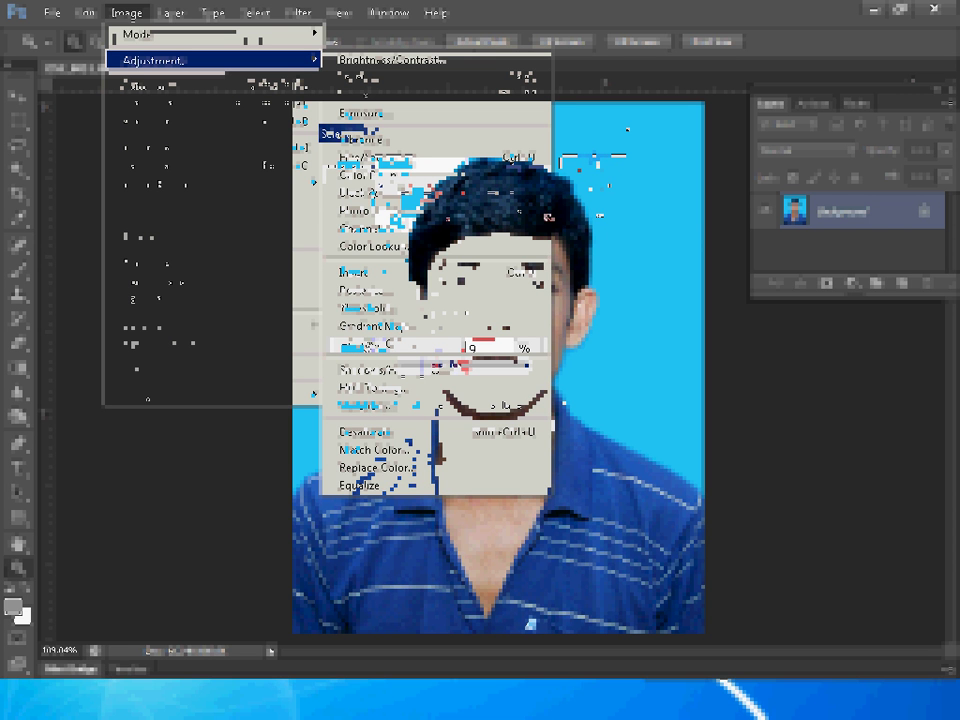
pyautogui.click(815, 104)
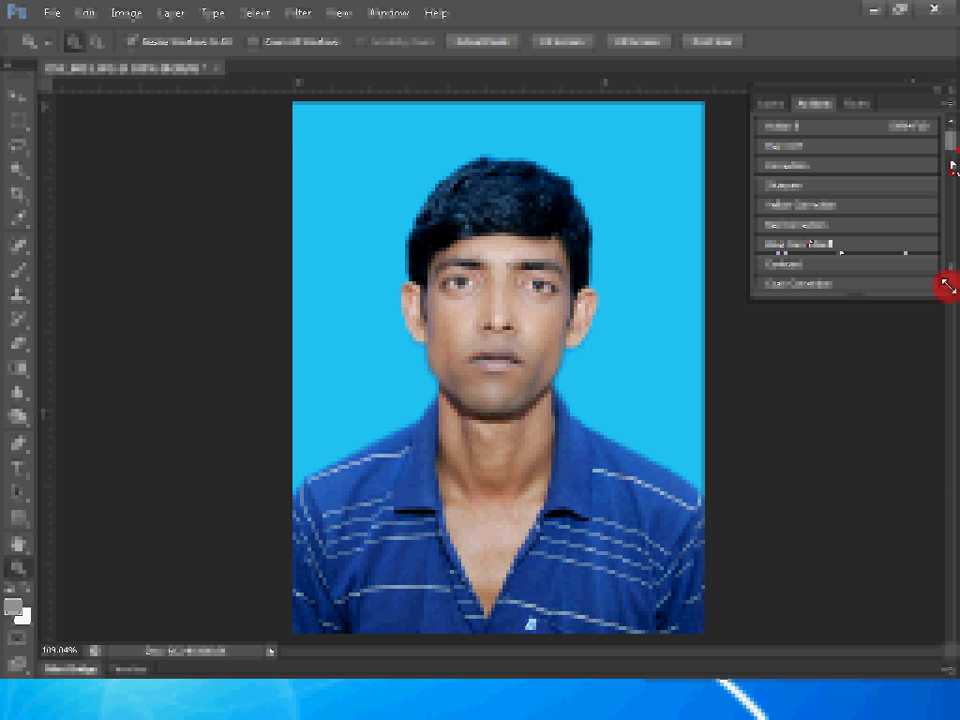
# - Run the passport-photo action to tile portrait copies across an enlarged canvas
pyautogui.click(333, 333)
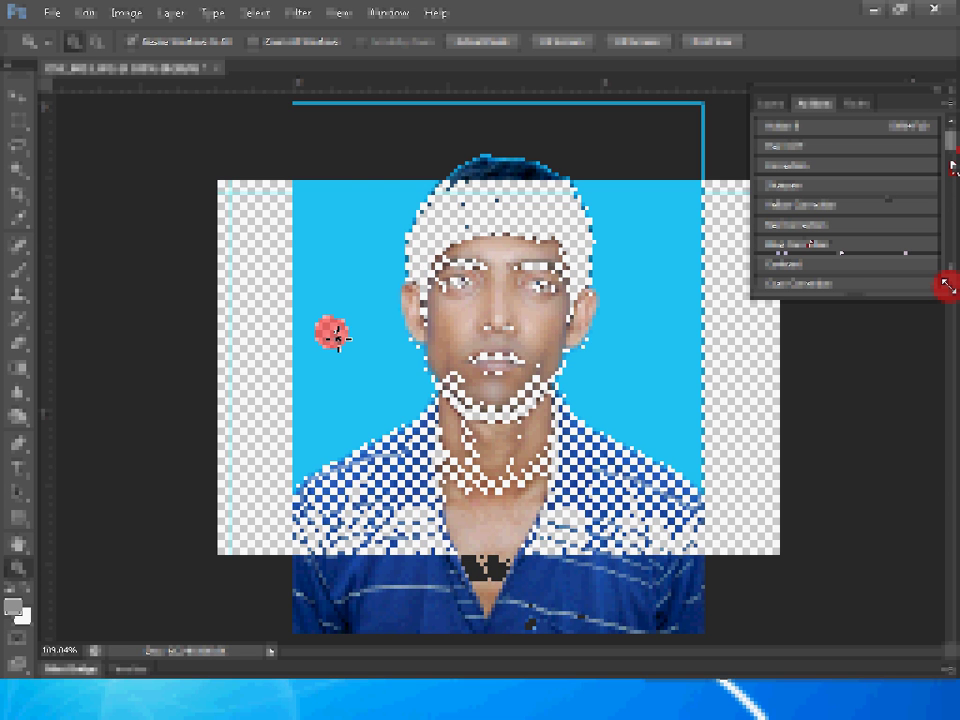
pyautogui.click(114, 18)
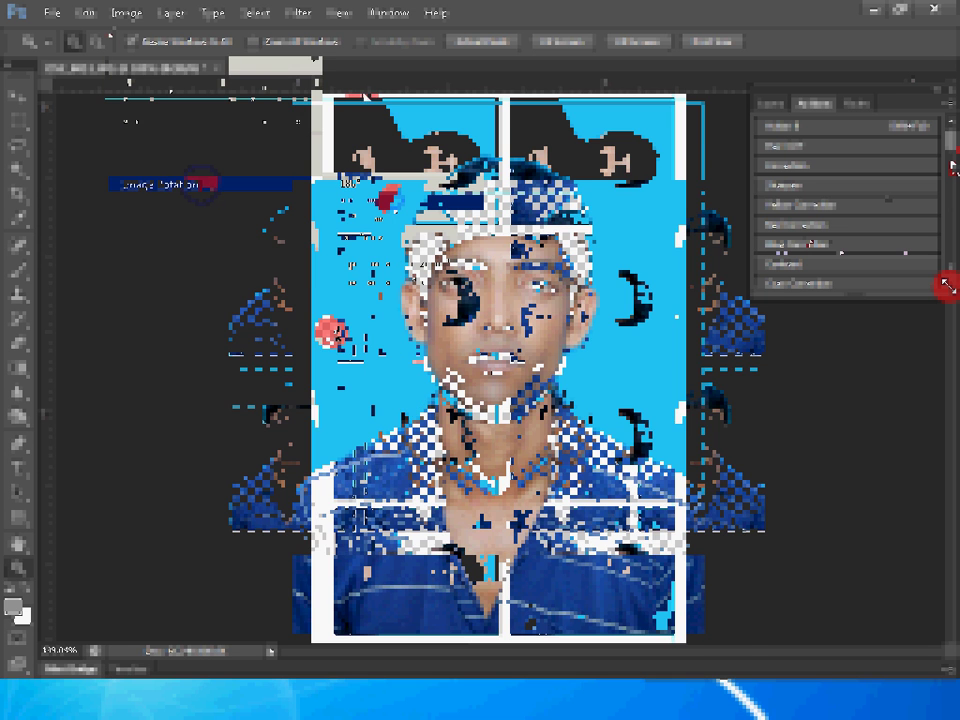